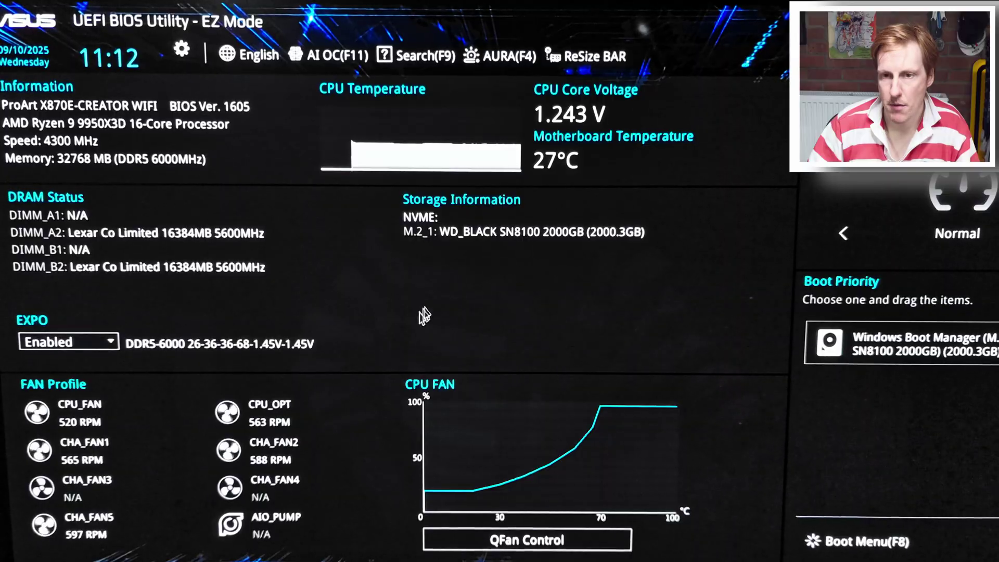
Open the EXPO profile dropdown in EZ Mode.
click(102, 342)
Confirm EXPO Enabled, then reach Advanced > AMD Overclocking and accept the warning.
click(178, 345)
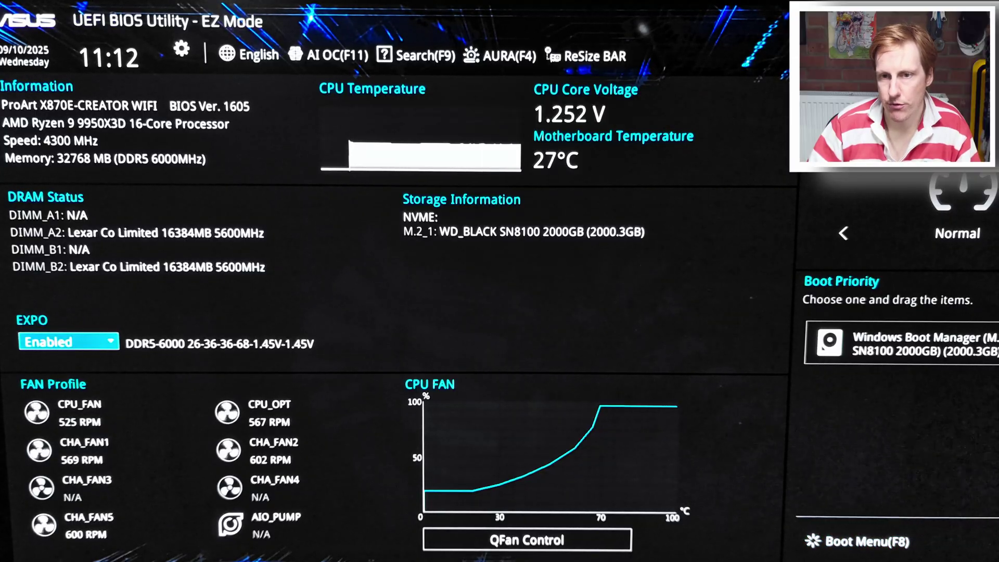
key(F7)
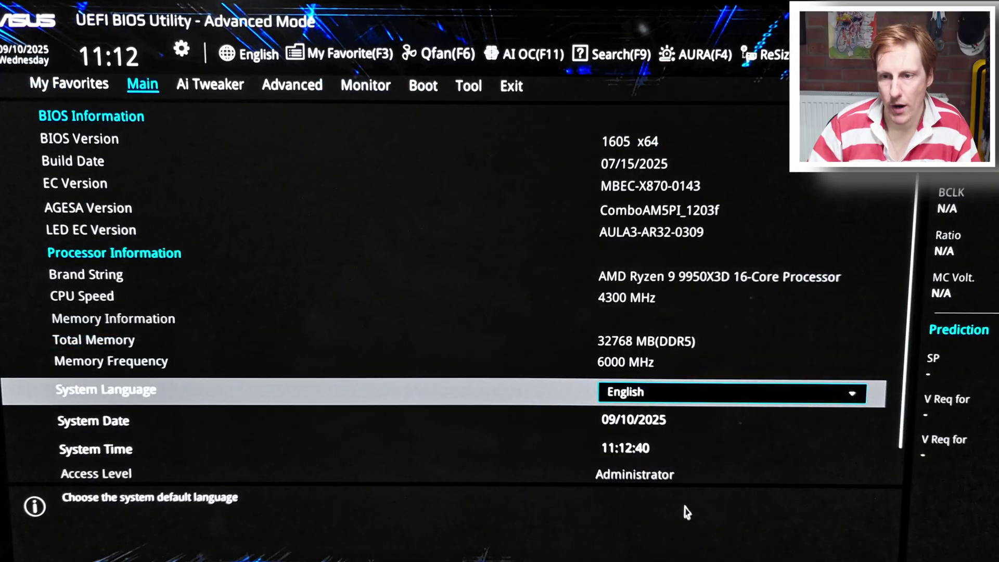
click(294, 91)
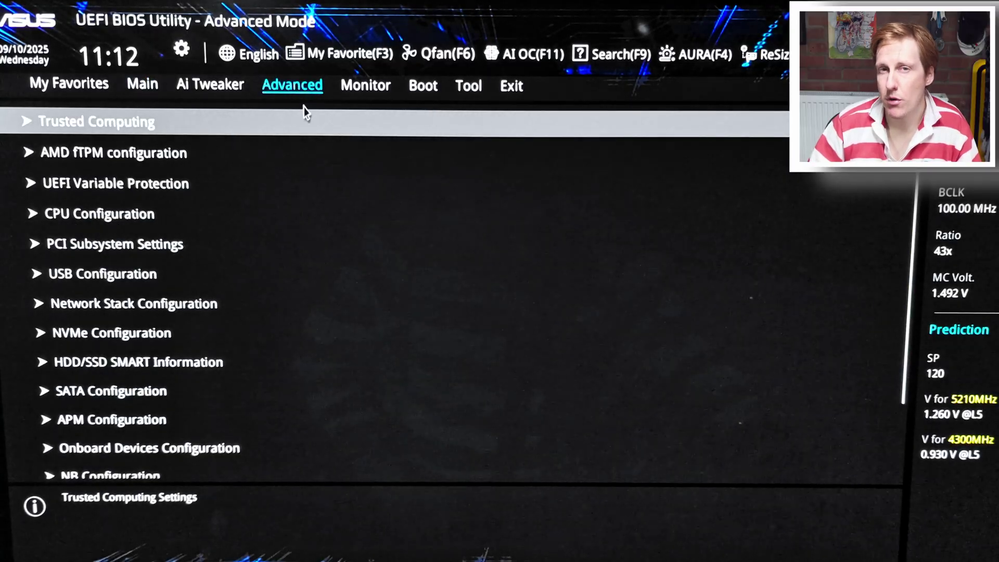
key(Down)
key(Down)
key(Down)
key(Down)
key(Down)
key(Down)
key(Down)
key(Down)
key(Down)
key(Down)
key(Down)
key(Down)
key(Down)
key(Down)
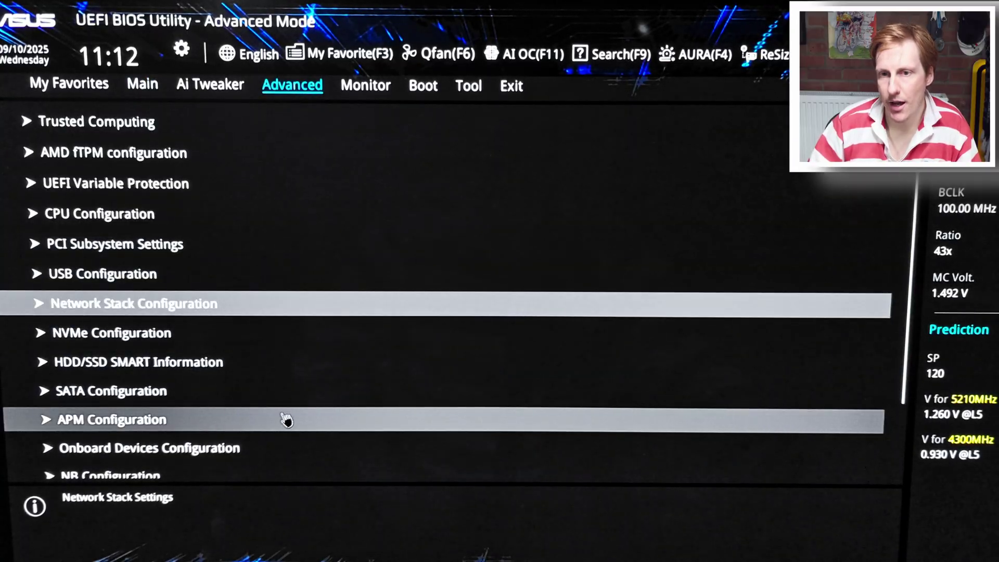
key(Down)
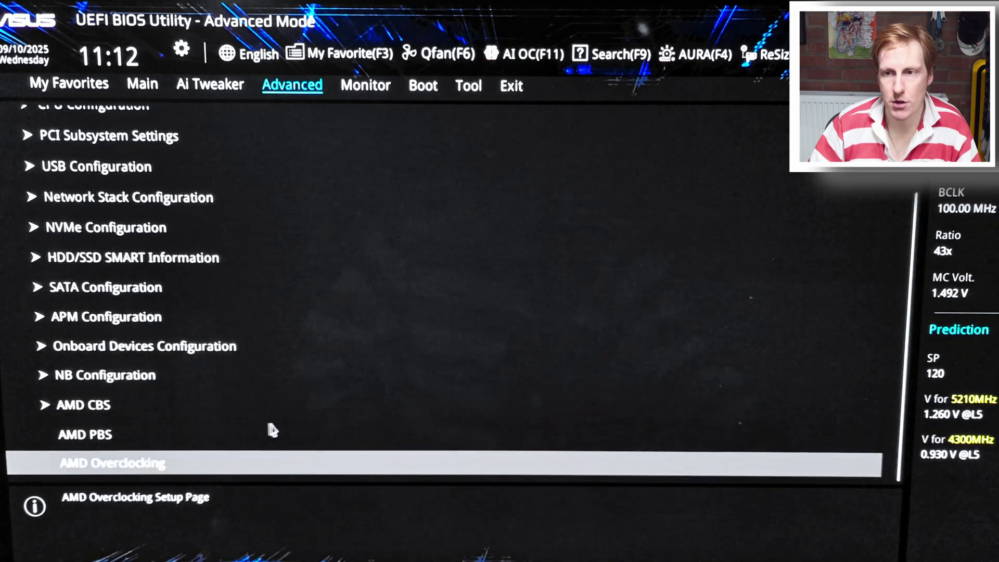
click(192, 467)
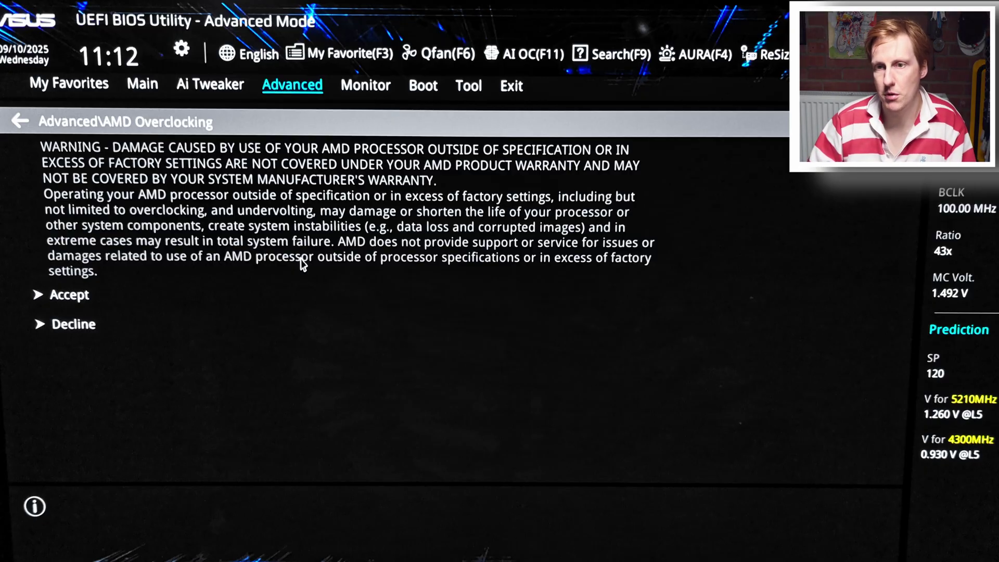
click(88, 302)
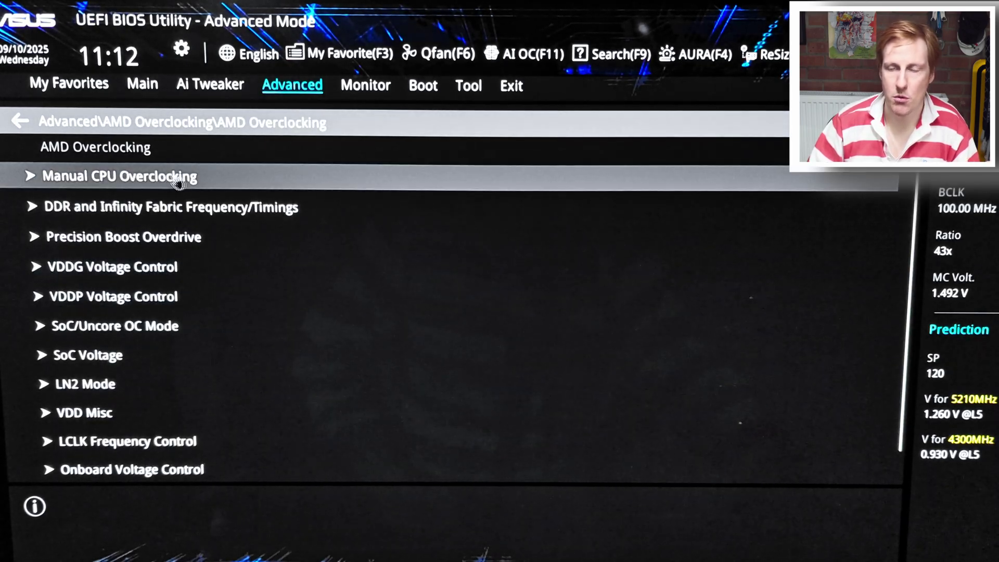
Set PBO to Advanced, PBO Limits to Disable, and CPU Boost Clock Override to Enabled (Positive).
click(219, 239)
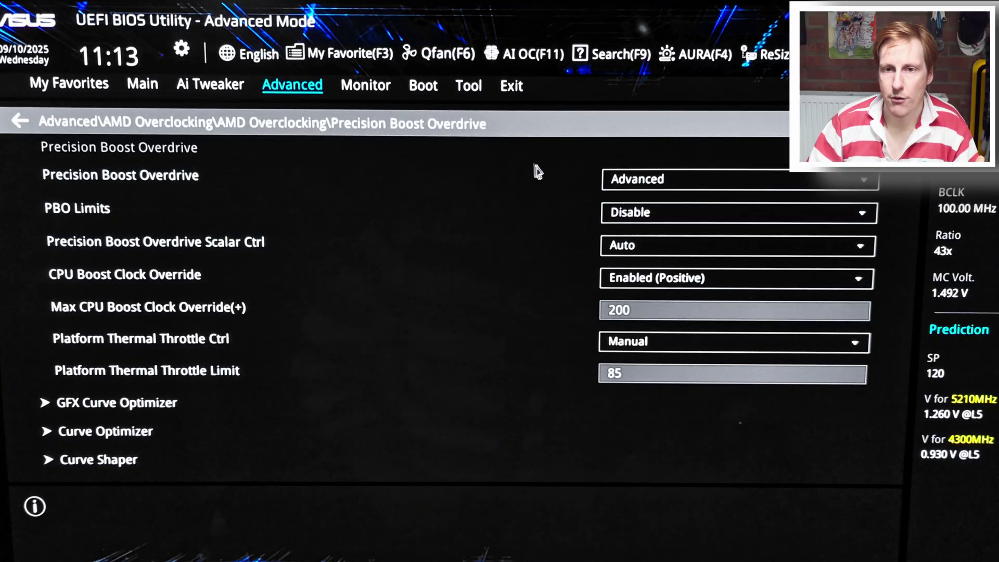
click(697, 182)
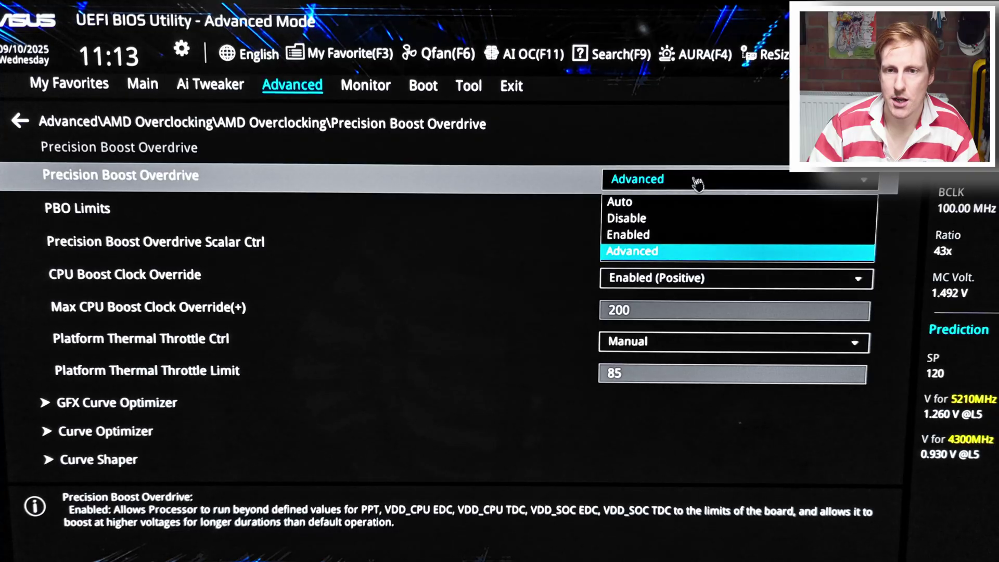
click(697, 182)
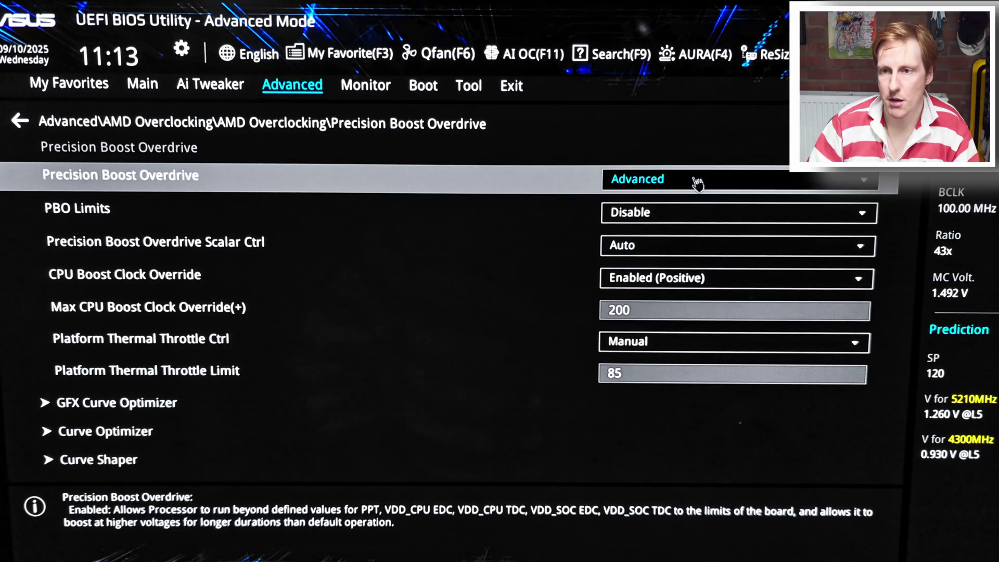
click(686, 216)
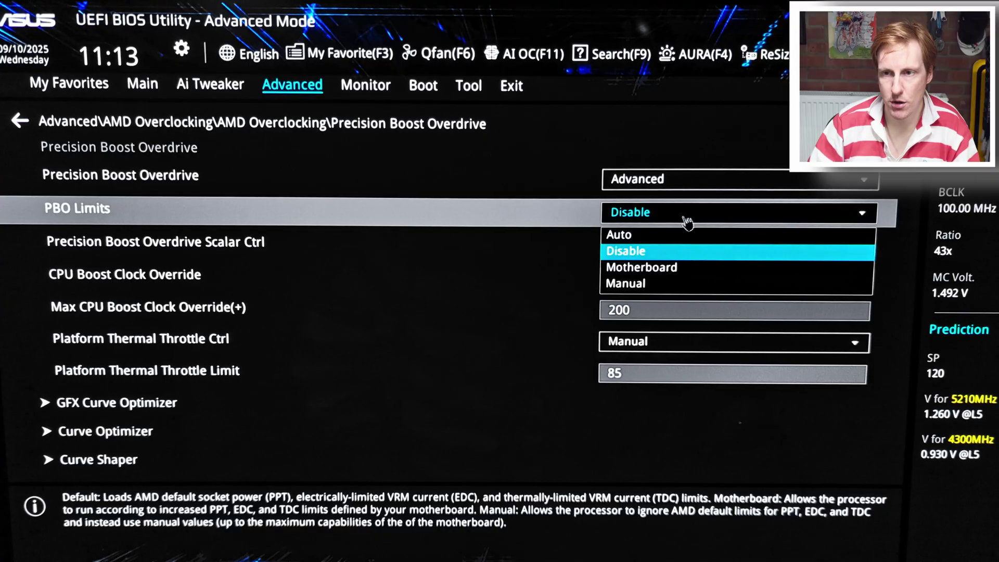
click(687, 222)
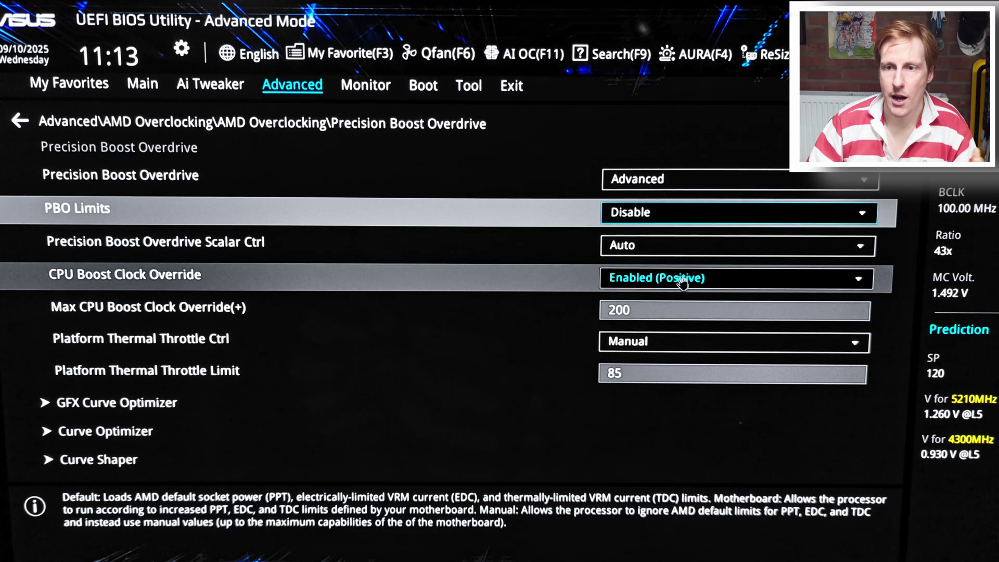
click(768, 287)
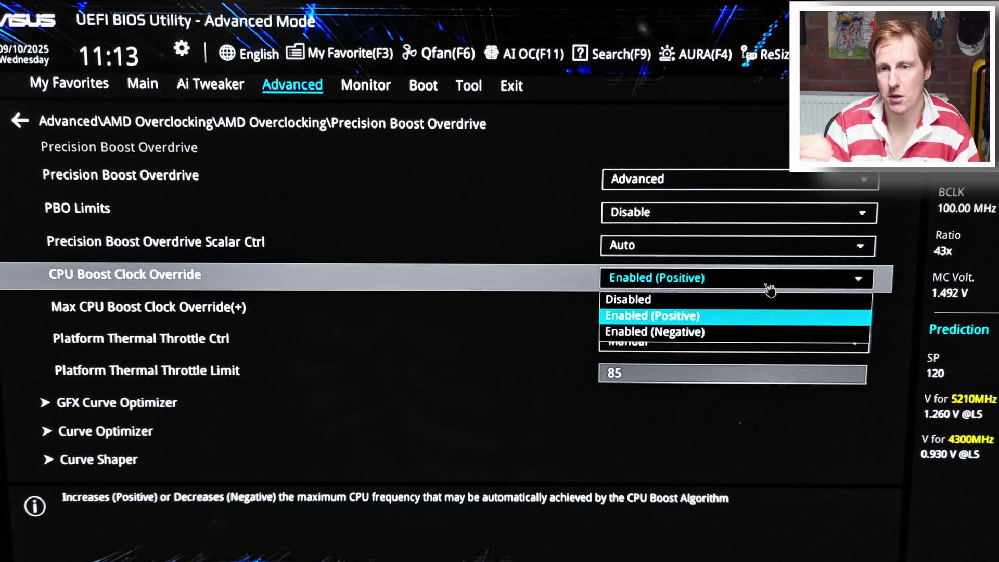
click(769, 287)
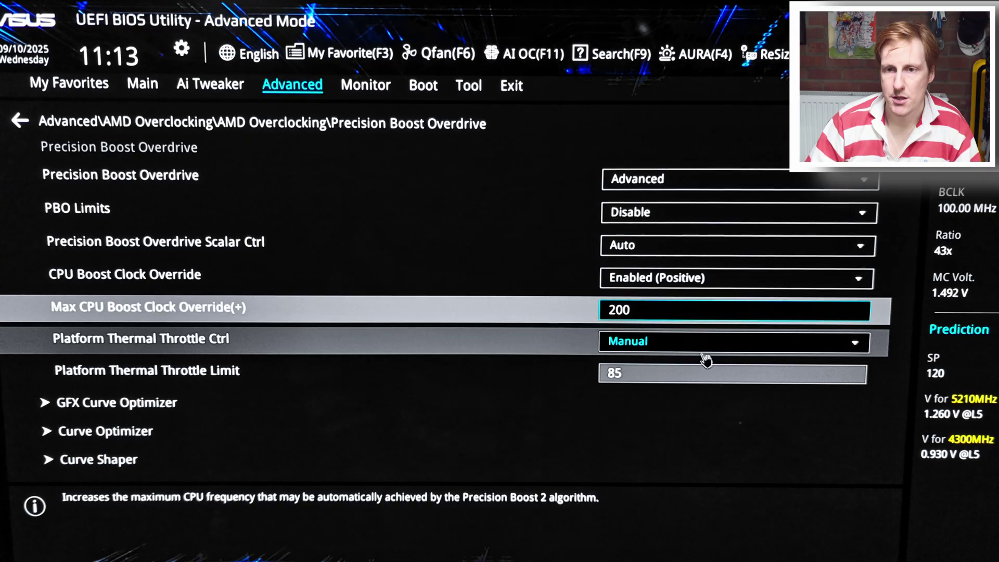
Leave boost override at 200 and the Manual thermal throttle limit at 85, then enter Curve Optimizer.
click(715, 377)
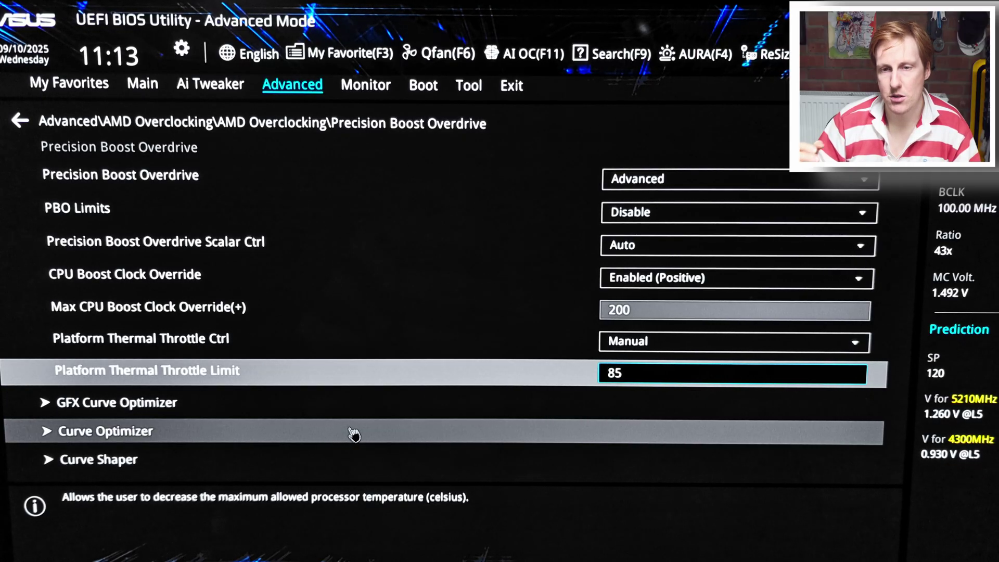
click(354, 434)
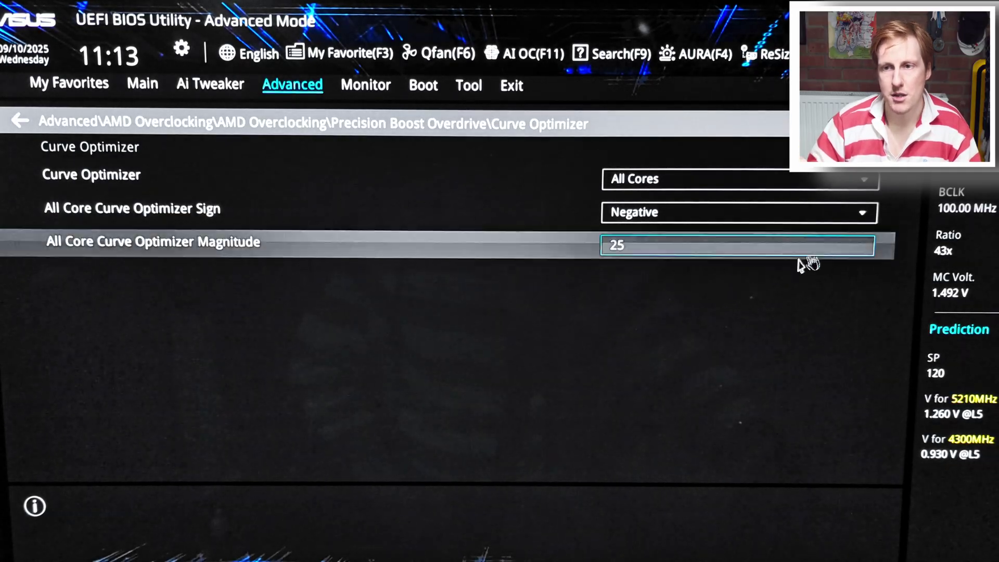
Set Curve Optimizer to All Cores, Negative sign, magnitude 25, and go back.
click(834, 189)
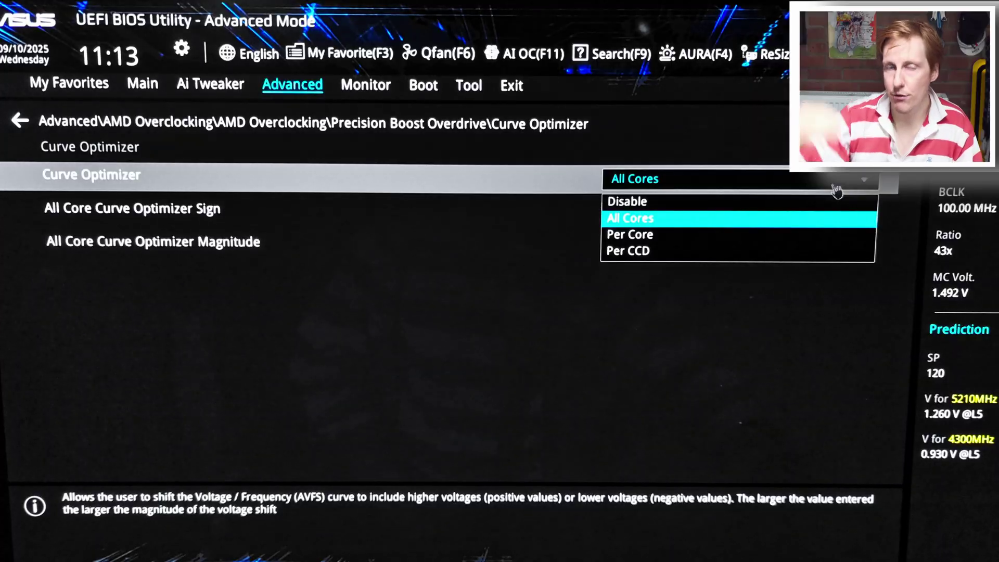
click(836, 191)
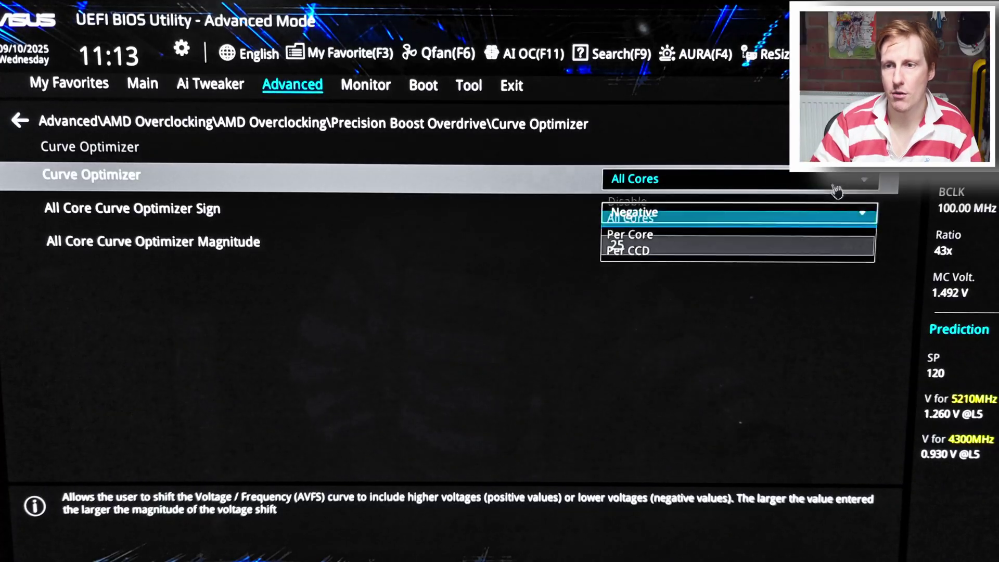
click(814, 213)
click(814, 213)
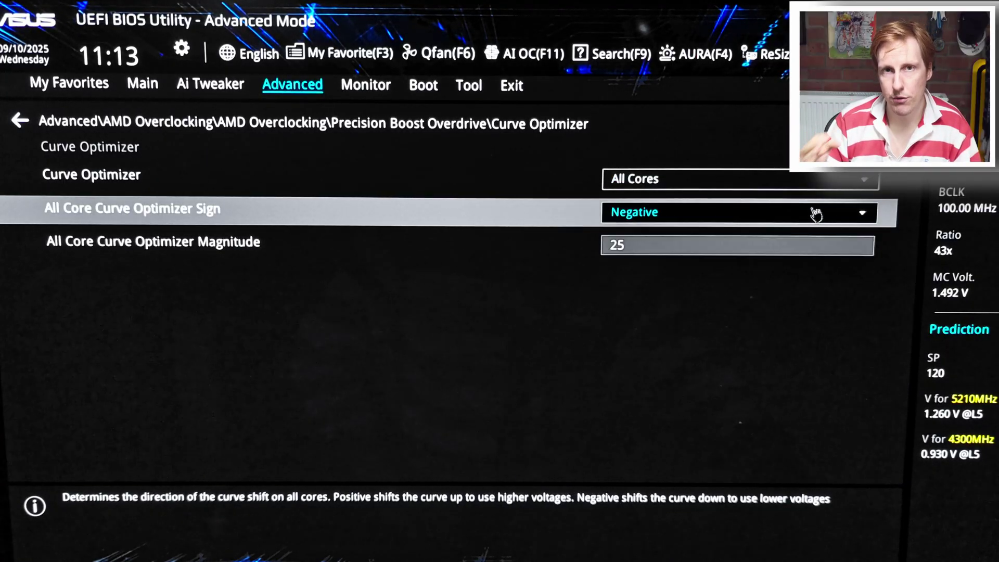
click(749, 253)
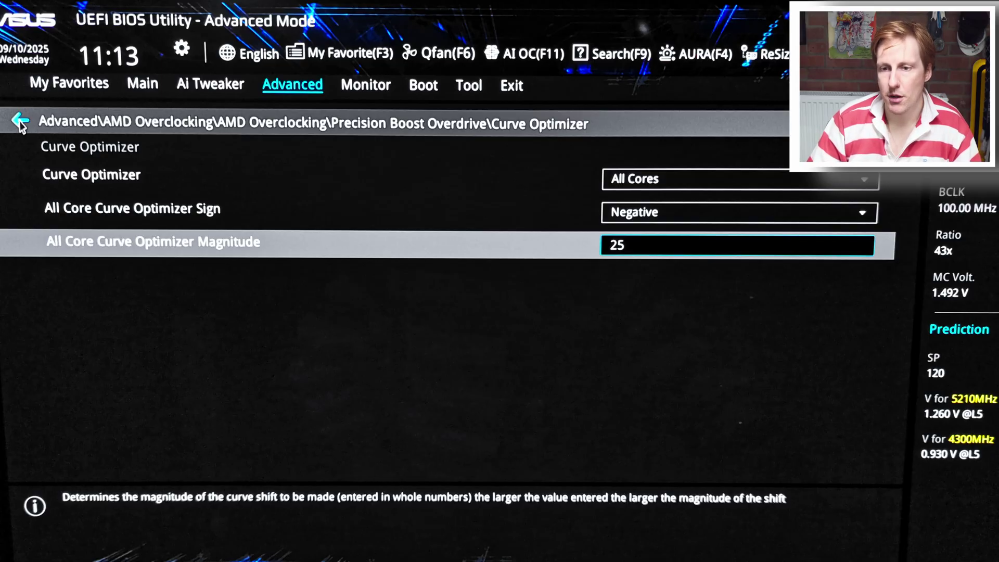
click(20, 122)
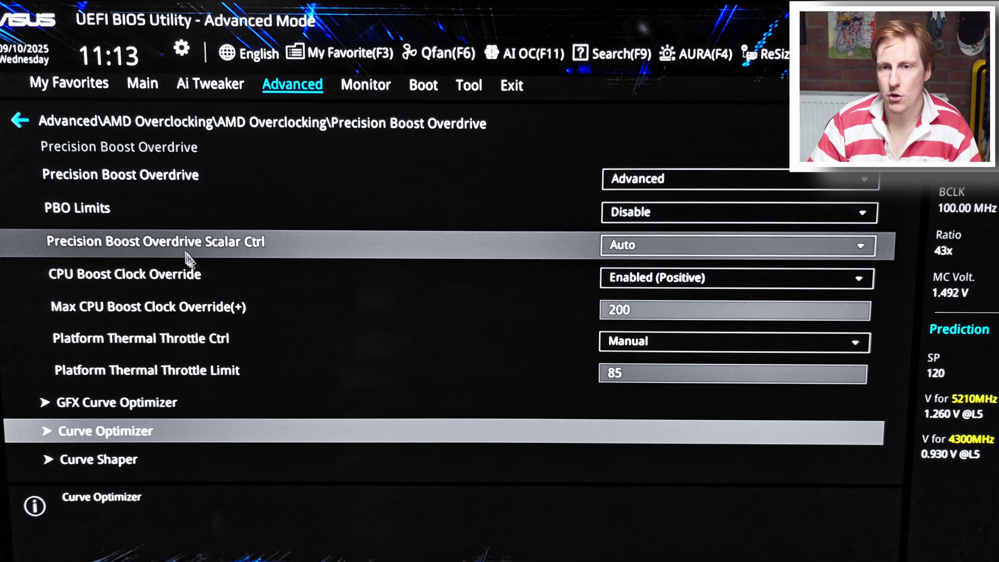
Navigate to DDR and Infinity Fabric Frequency/Timings > Infinity Fabric Frequency and Dividers.
key(Escape)
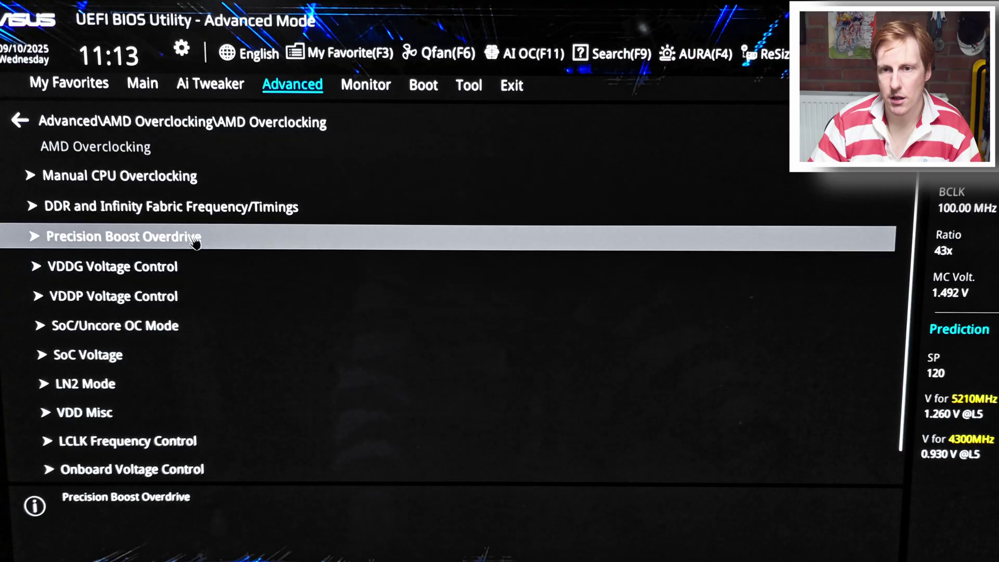
click(241, 211)
click(267, 181)
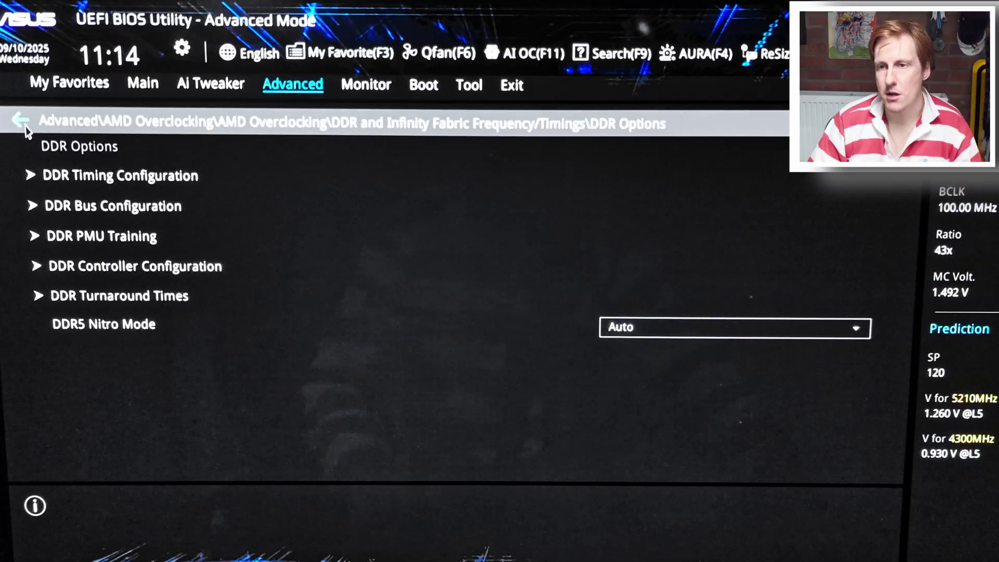
click(21, 122)
click(140, 208)
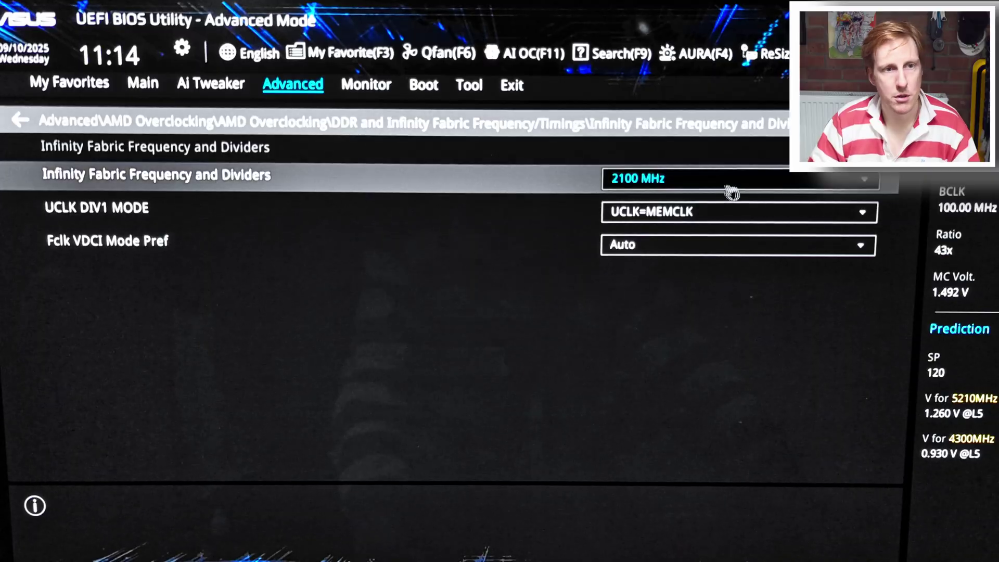
Set the Infinity Fabric frequency to 2100 MHz with UCLK DIV1 MODE at UCLK=MEMCLK.
click(794, 184)
scroll(791, 250, down, 10)
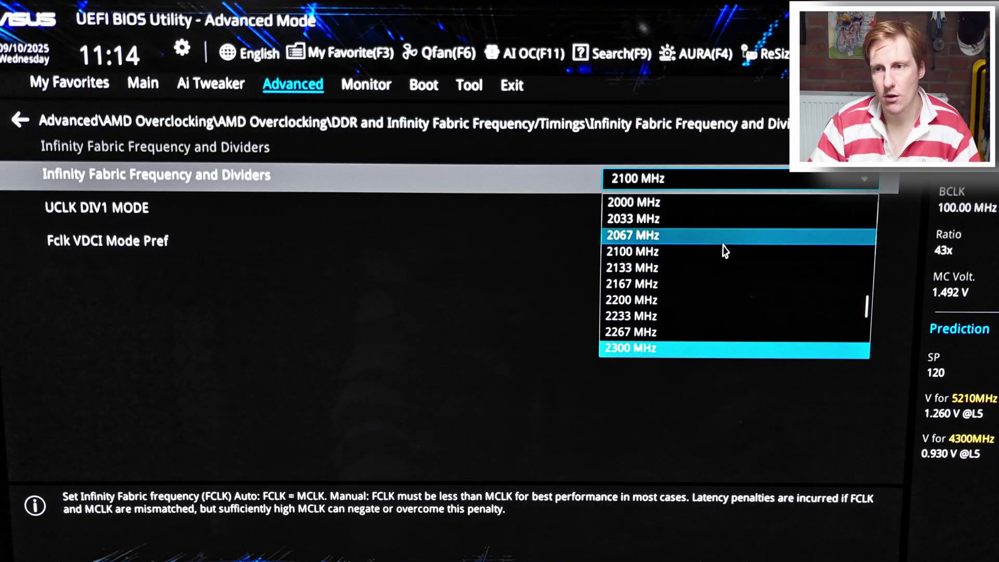
click(702, 253)
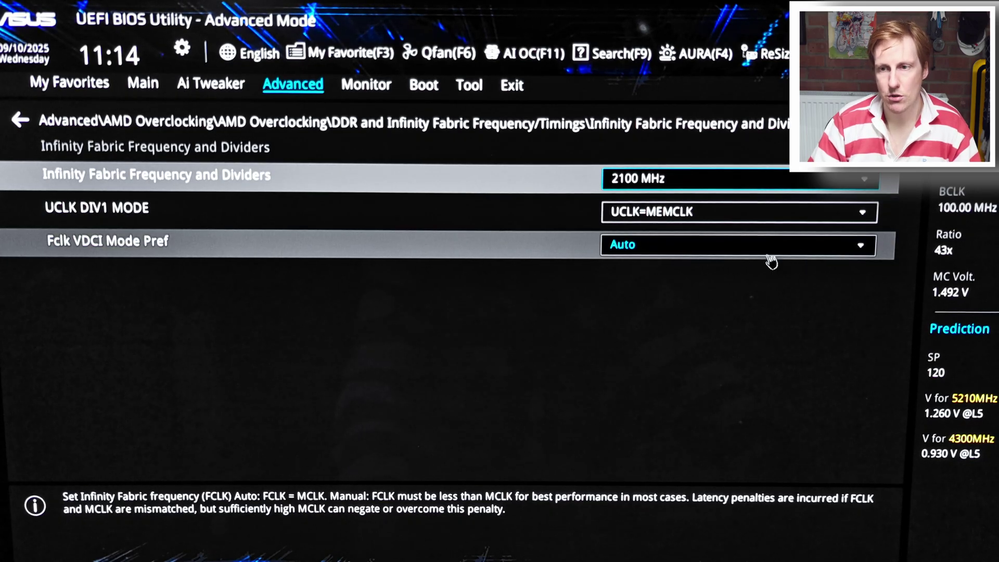
click(793, 213)
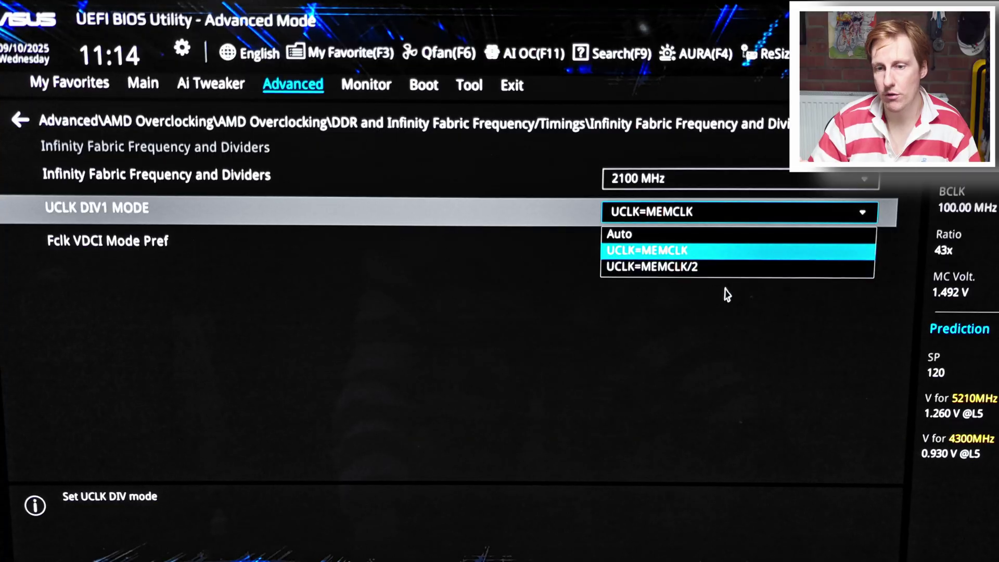
key(Escape)
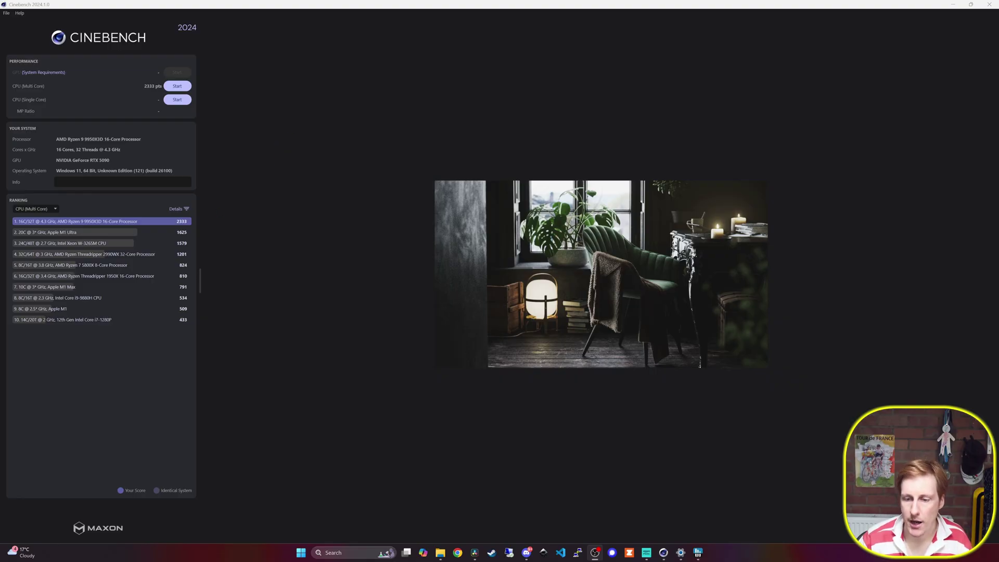
Bring the HWiNFO Sensors Status window forward and shift it over the Cinebench result.
key(alt+Tab)
drag(301, 22, 337, 31)
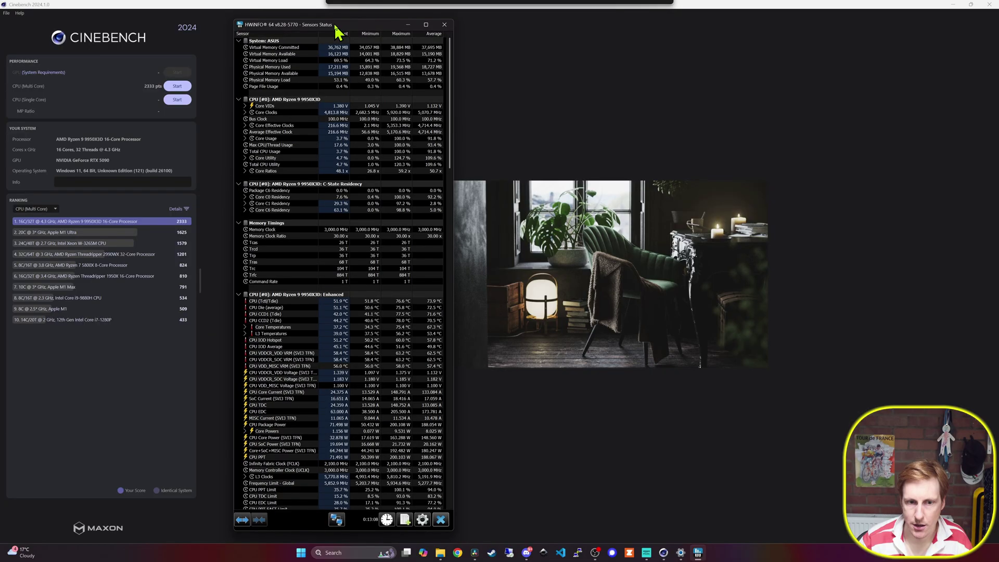